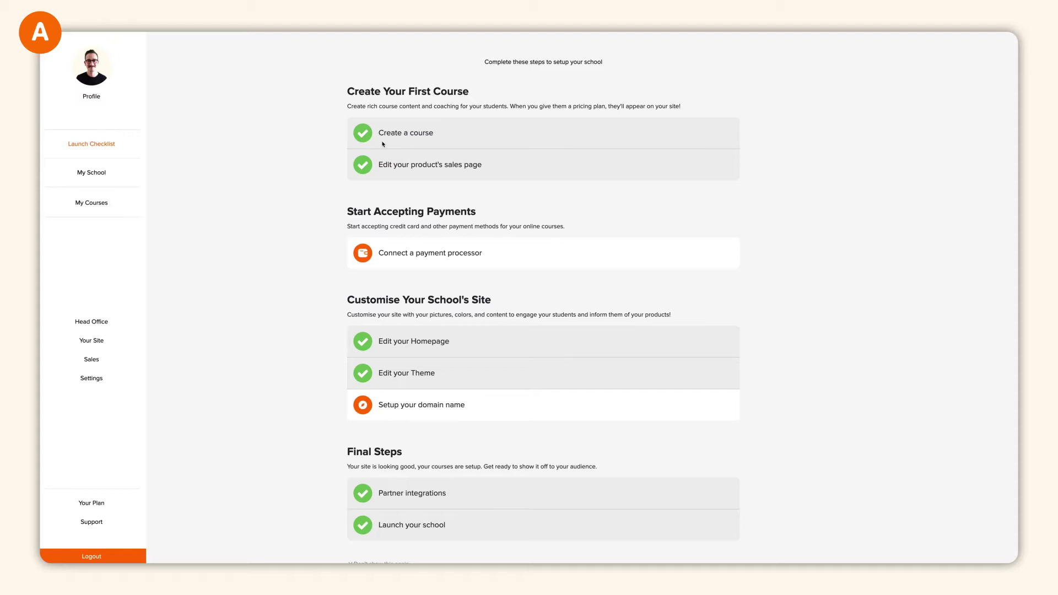
Step: Create the course "How to create a course" with summary "A Quick Guide to Creating a Course With Archy Learning", category Other and a cover image, and save it
click(100, 205)
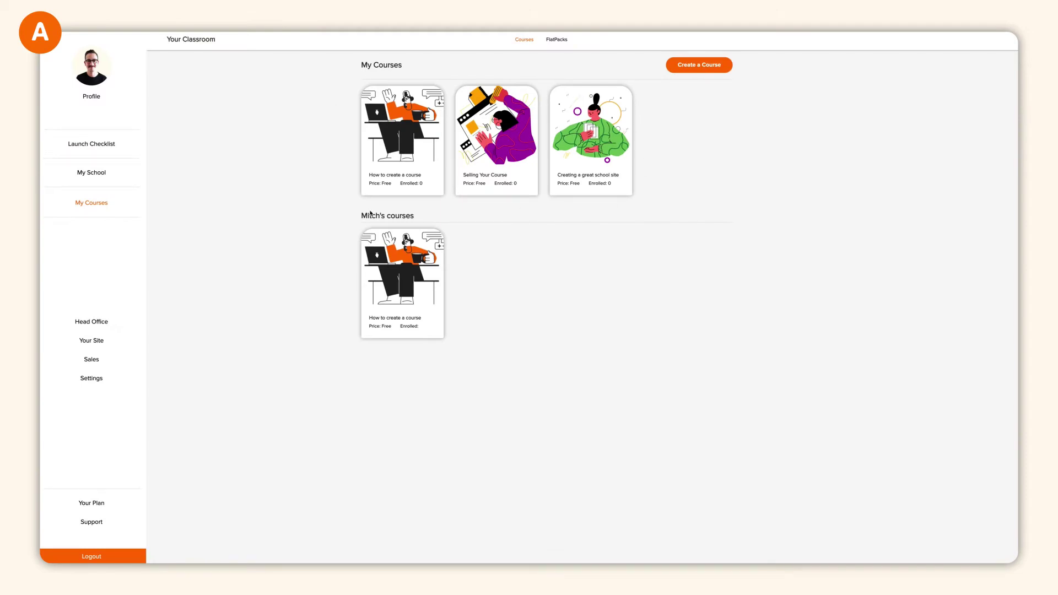
click(689, 72)
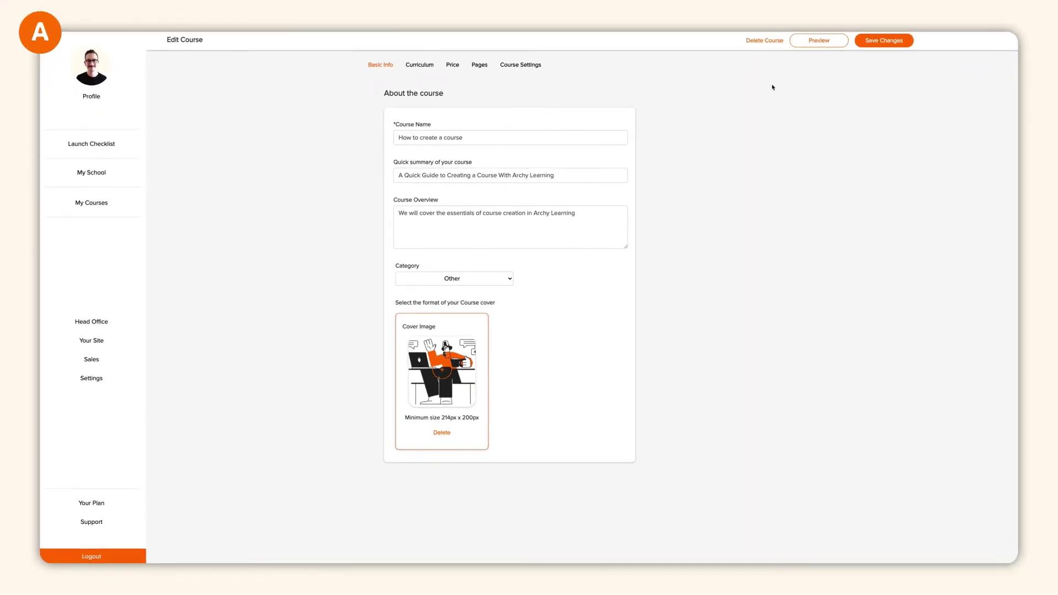
click(882, 40)
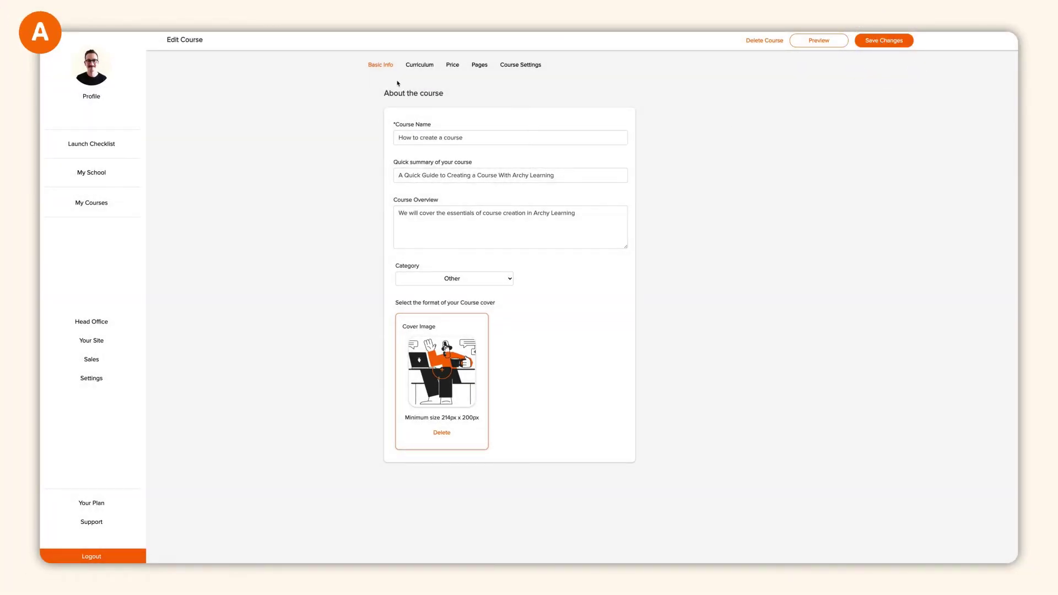
Step: Examine the curriculum's Getting Started class, its list of units and the contents of the Final Exam
click(420, 65)
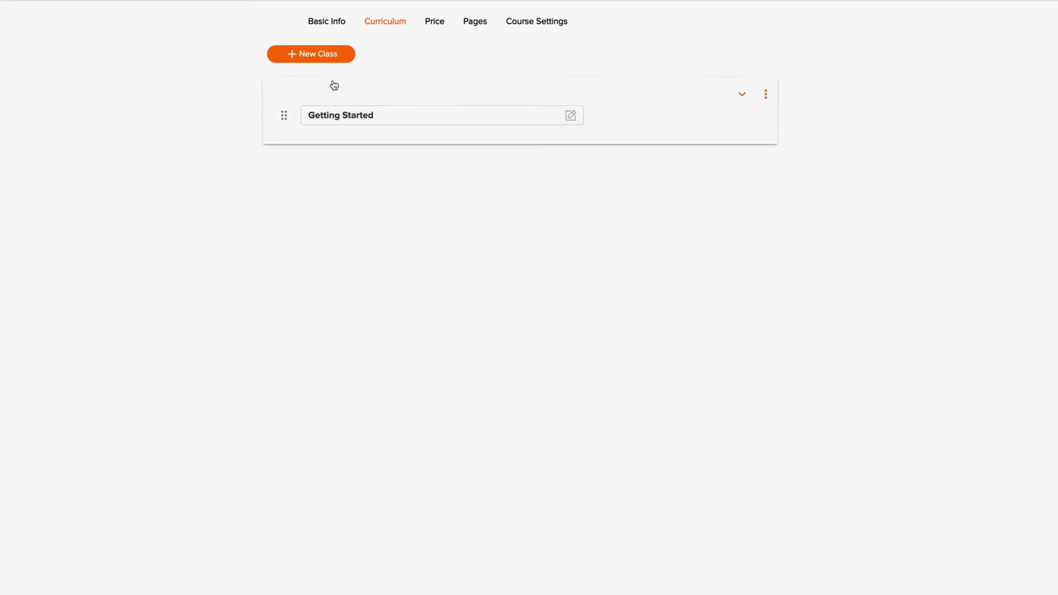
click(743, 96)
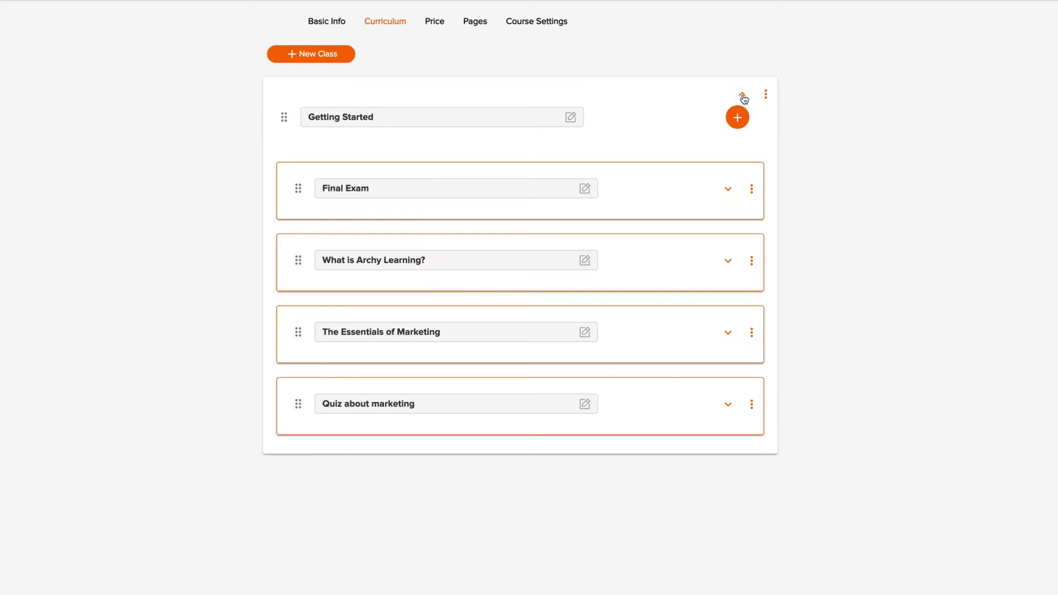
click(729, 190)
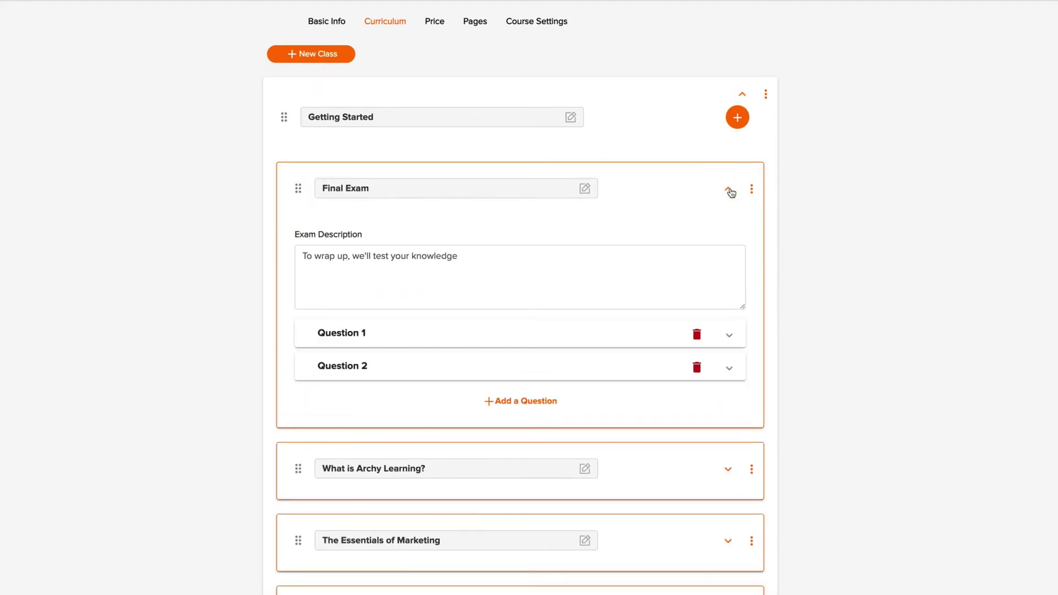
click(730, 190)
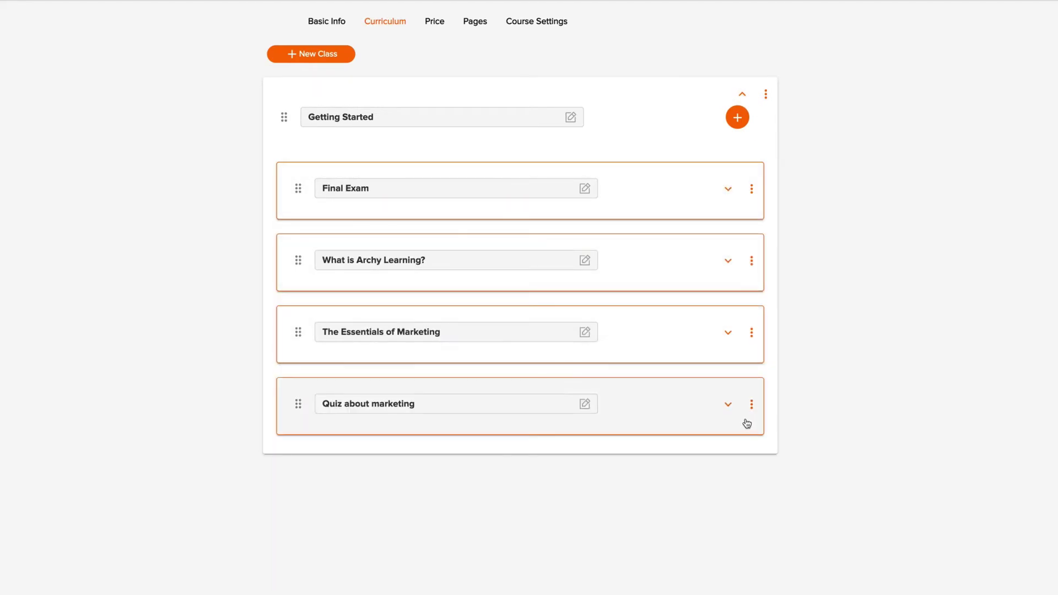
click(743, 96)
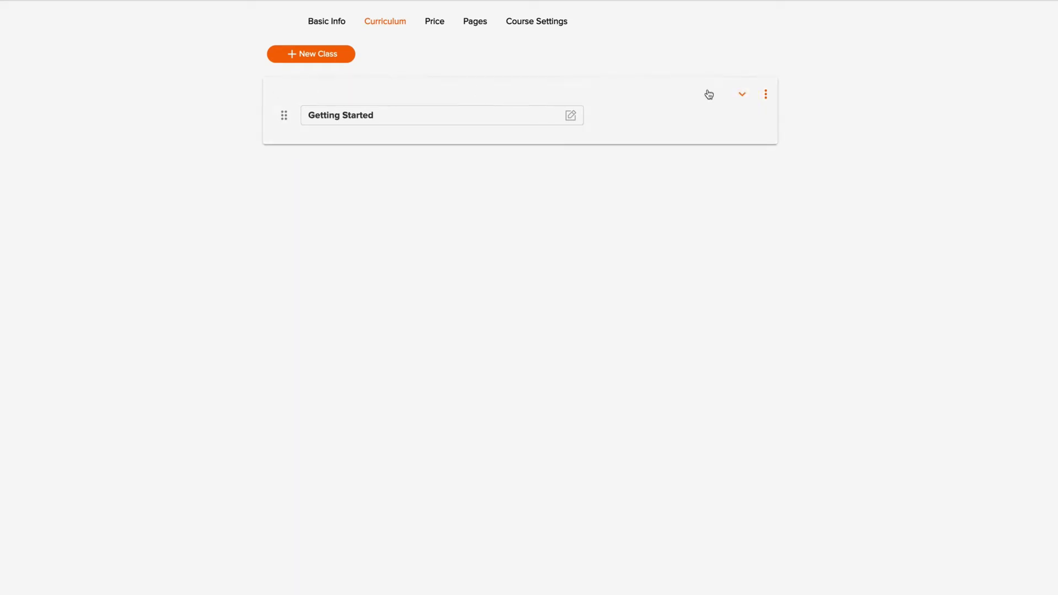
Step: Reorder the Getting Started units so "What is Archy Learning?" comes first and Final Exam comes last, and save the course
click(743, 95)
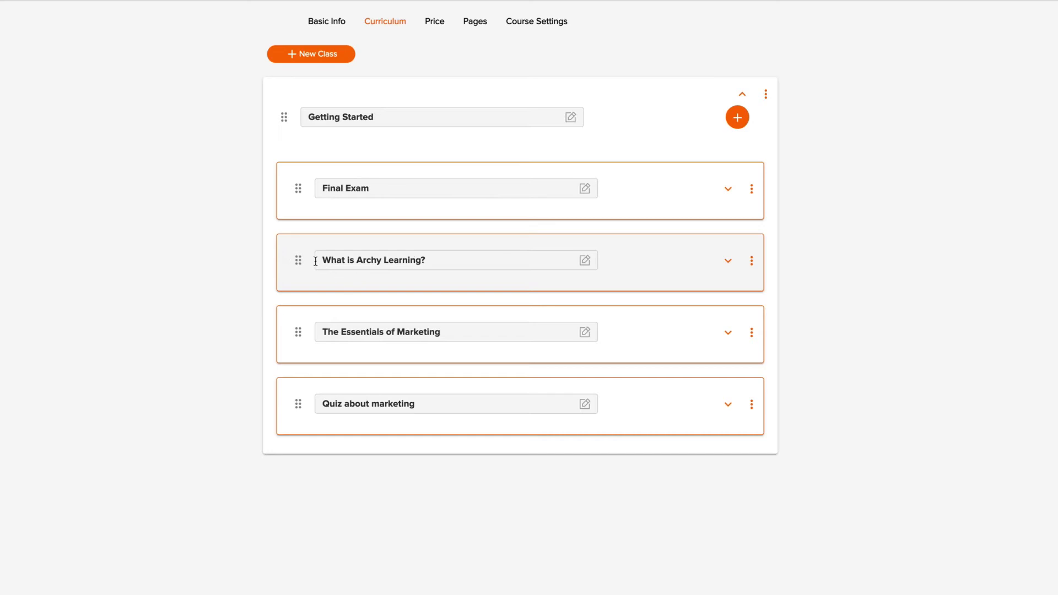
drag(299, 263, 304, 178)
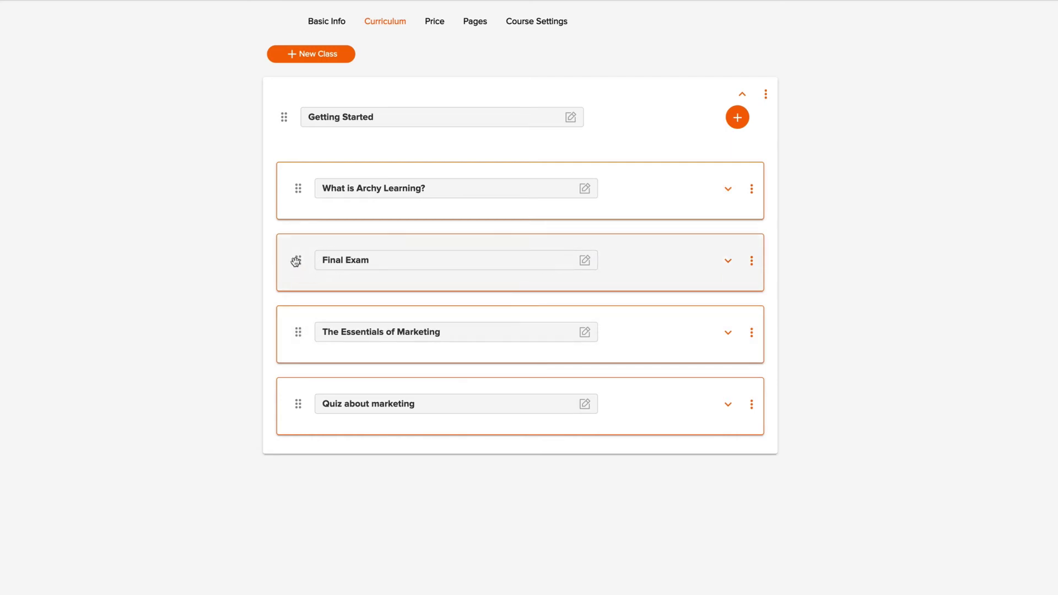
drag(296, 260, 305, 402)
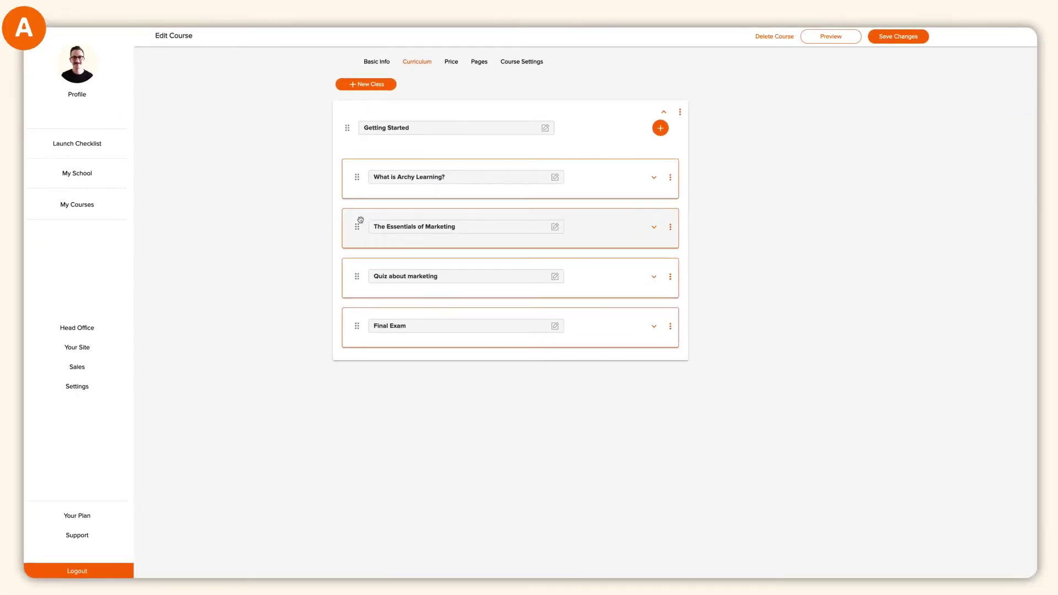
click(865, 42)
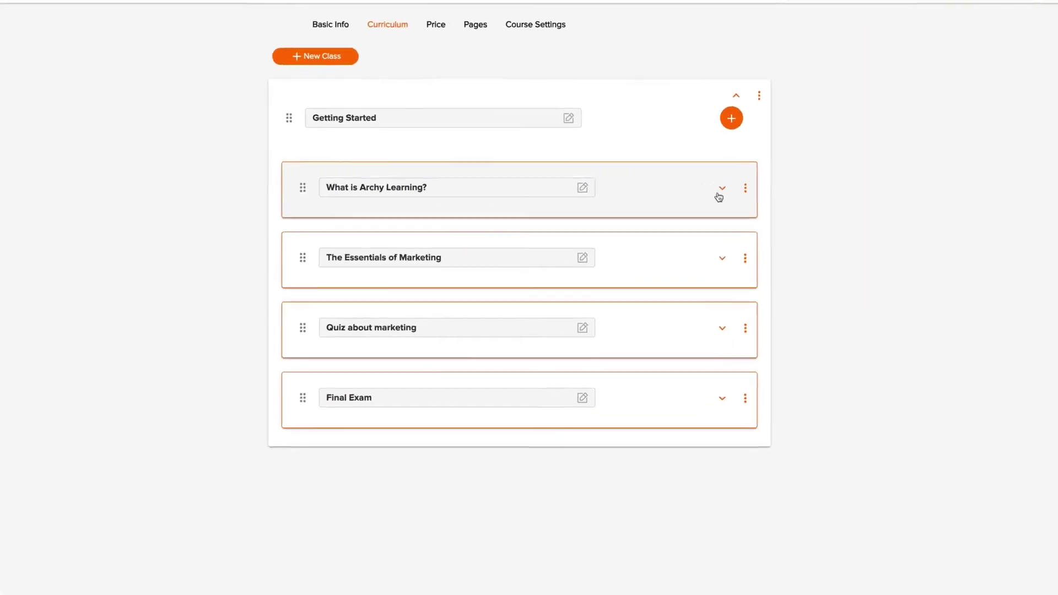
Step: In the "What is Archy Learning?" lesson, move the text block above the video and move it back down
click(727, 188)
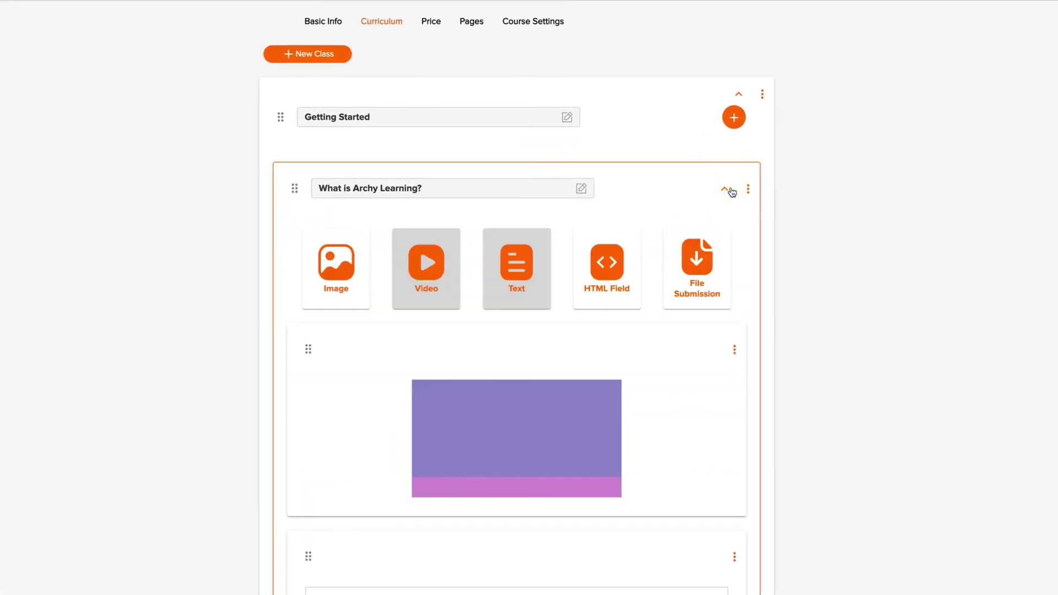
scroll(731, 190, down, 1)
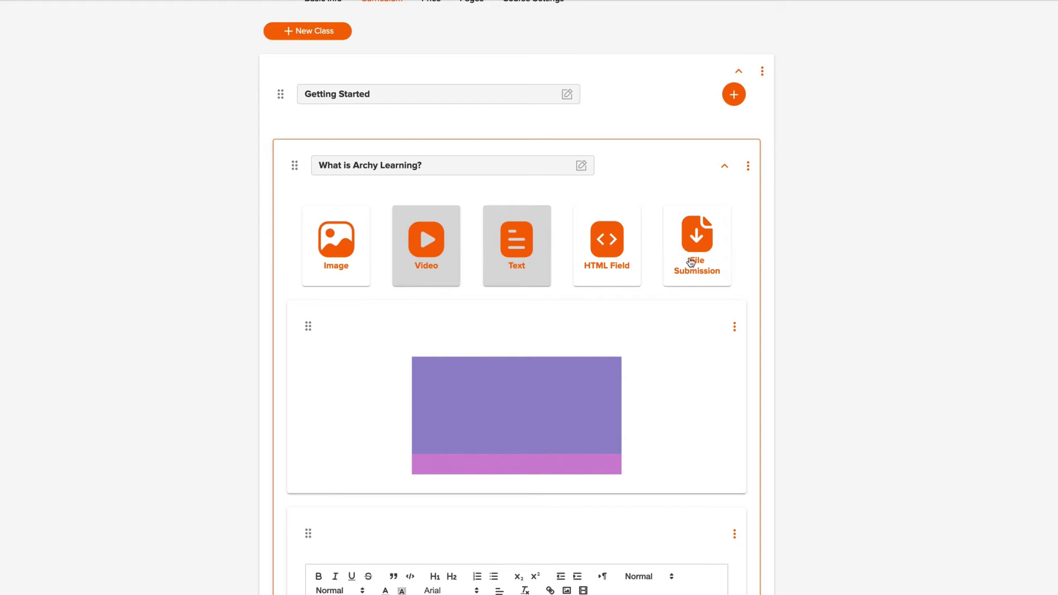
scroll(591, 300, down, 1)
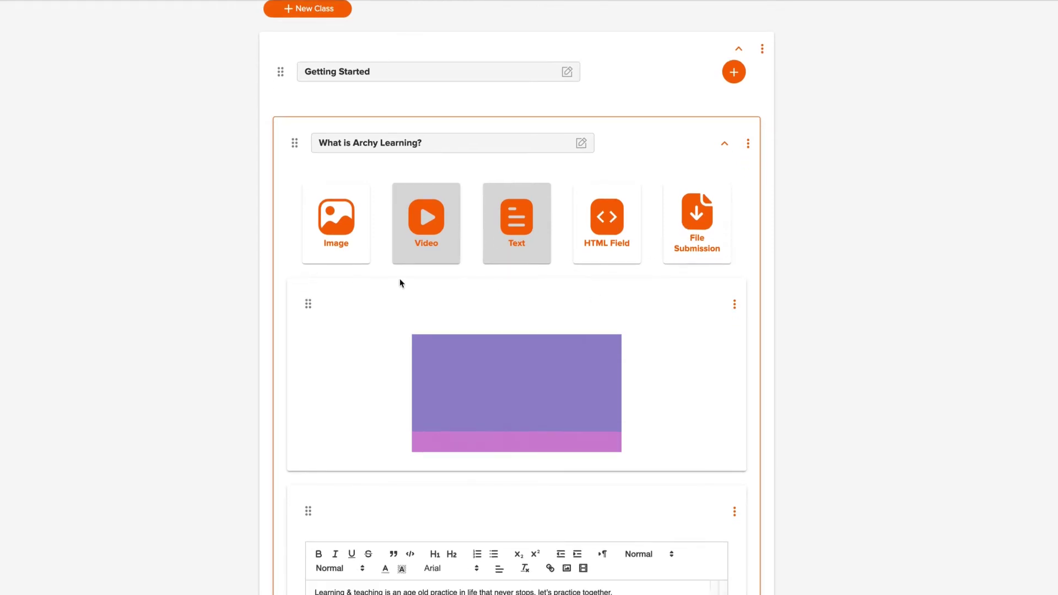
mouse_move(491, 350)
scroll(584, 396, down, 4)
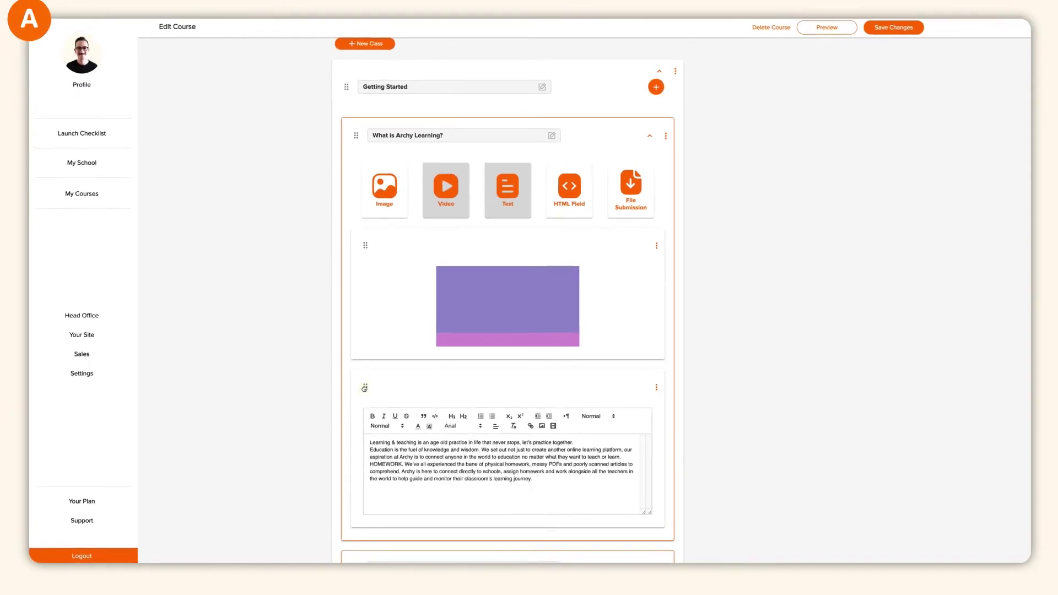
drag(309, 299, 308, 270)
drag(369, 371, 367, 253)
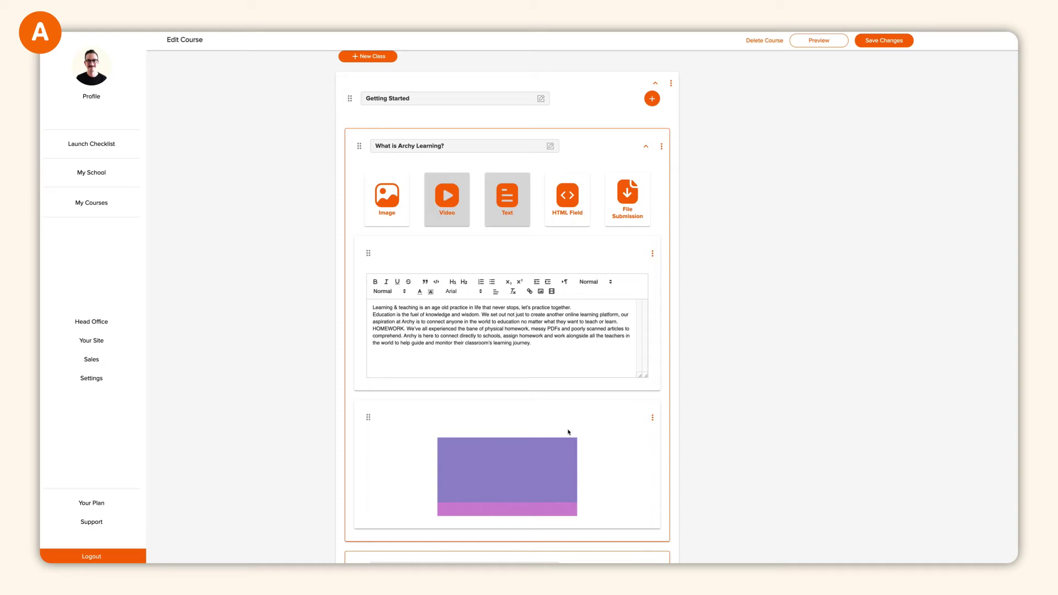
drag(367, 252, 375, 356)
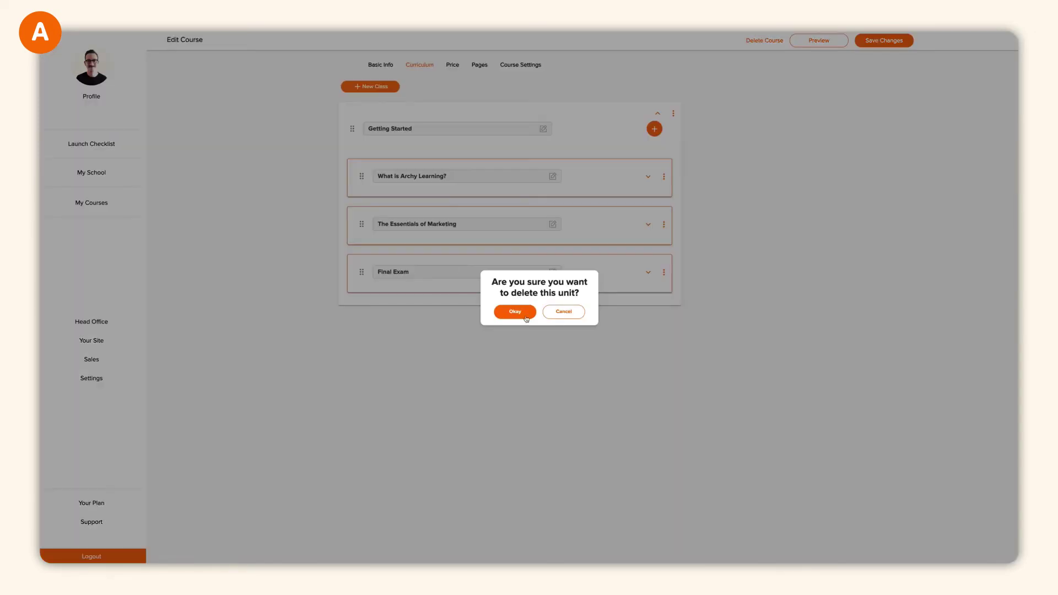
Step: Delete the Final Exam unit from the Getting Started class
click(521, 310)
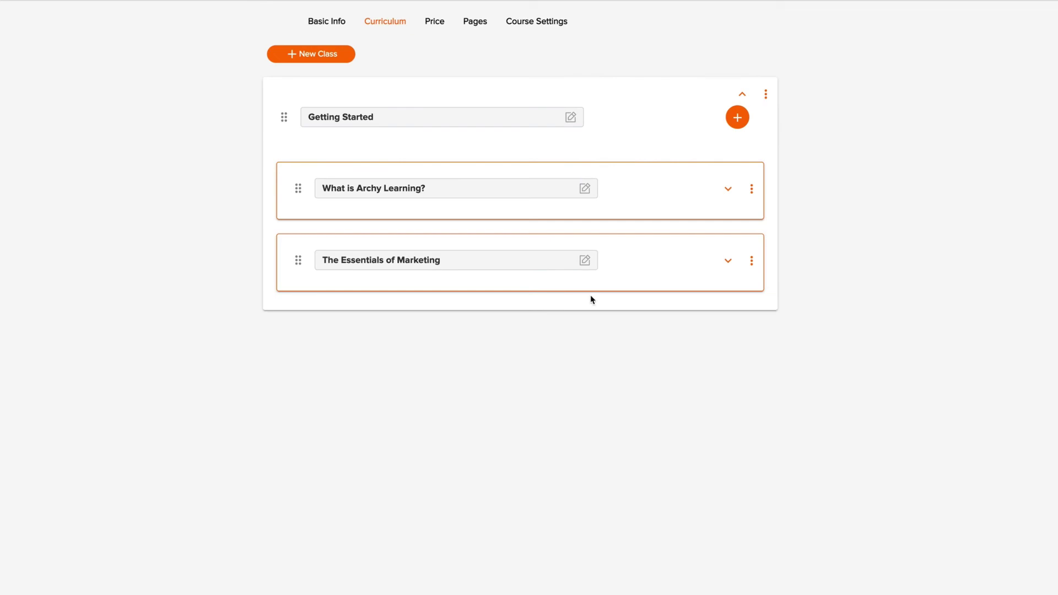
Step: Add the quiz "Quiz about marketing" with description "Description goes here" and four questions, and place it after the "What is Archy Learning?" lesson
click(738, 119)
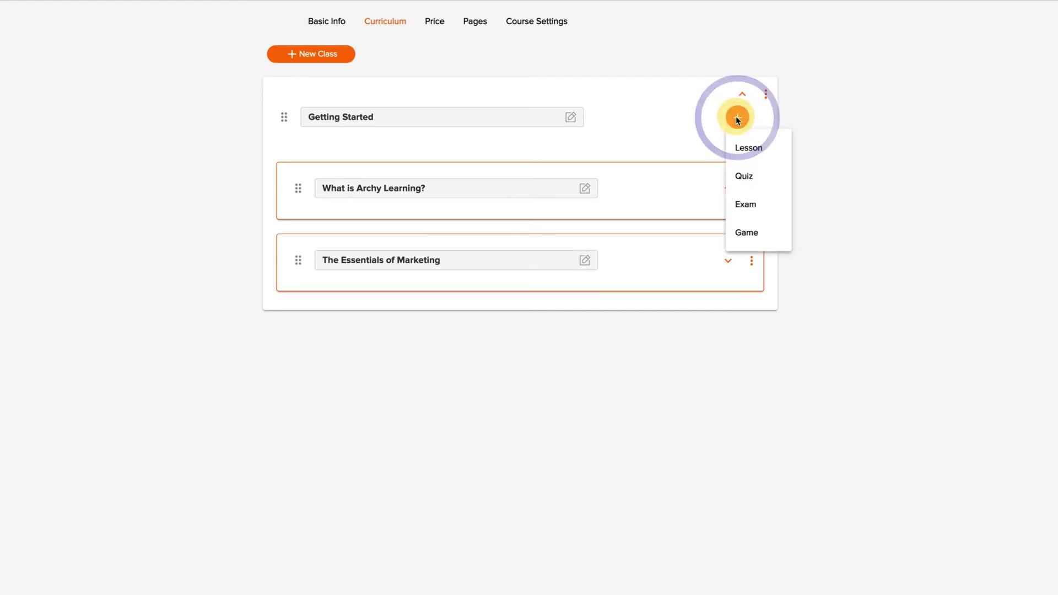
click(766, 177)
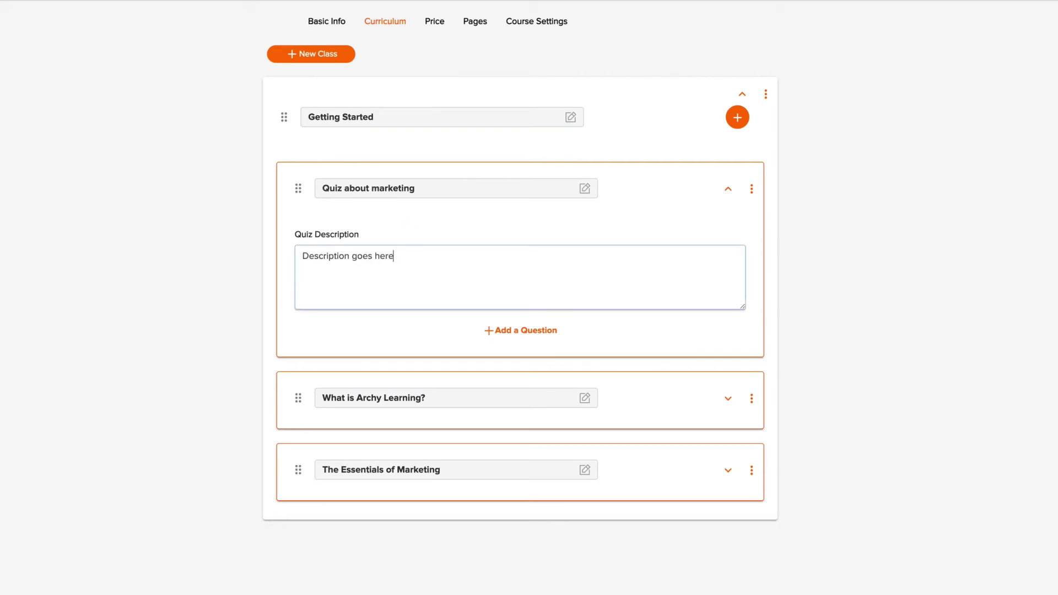
click(527, 330)
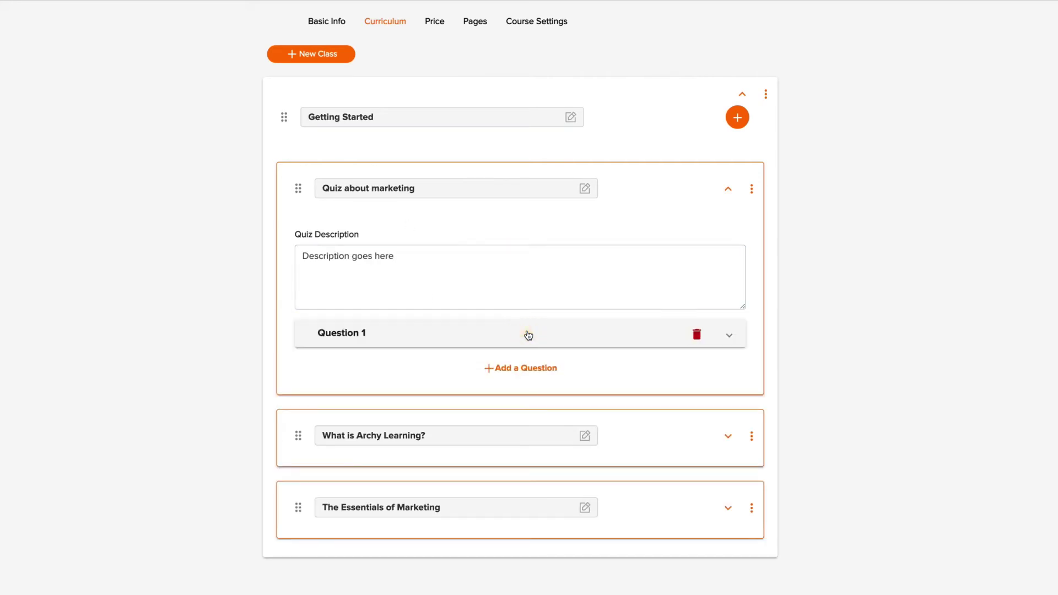
click(521, 367)
click(531, 403)
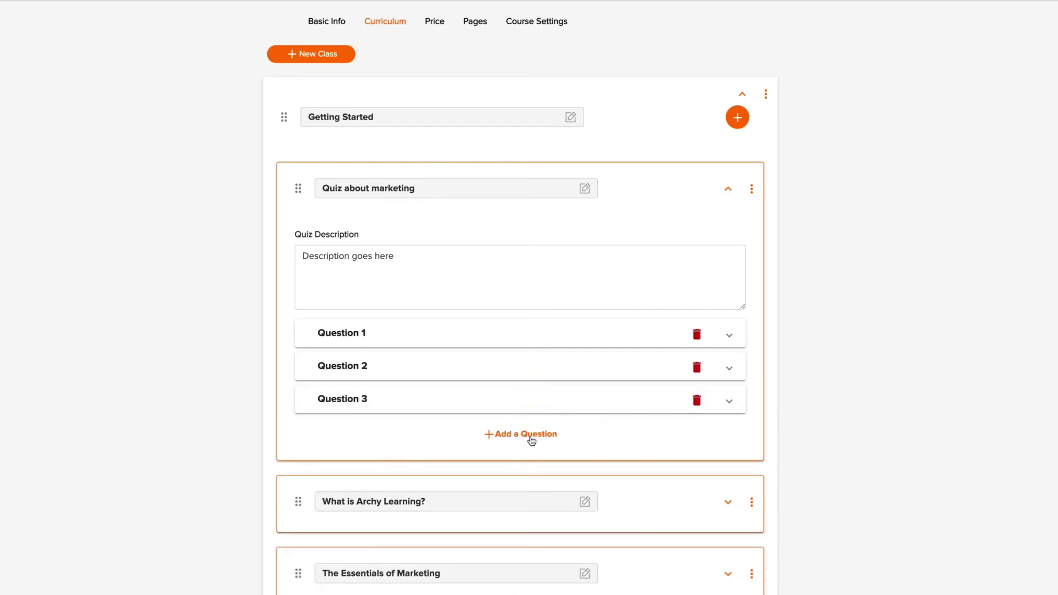
click(532, 439)
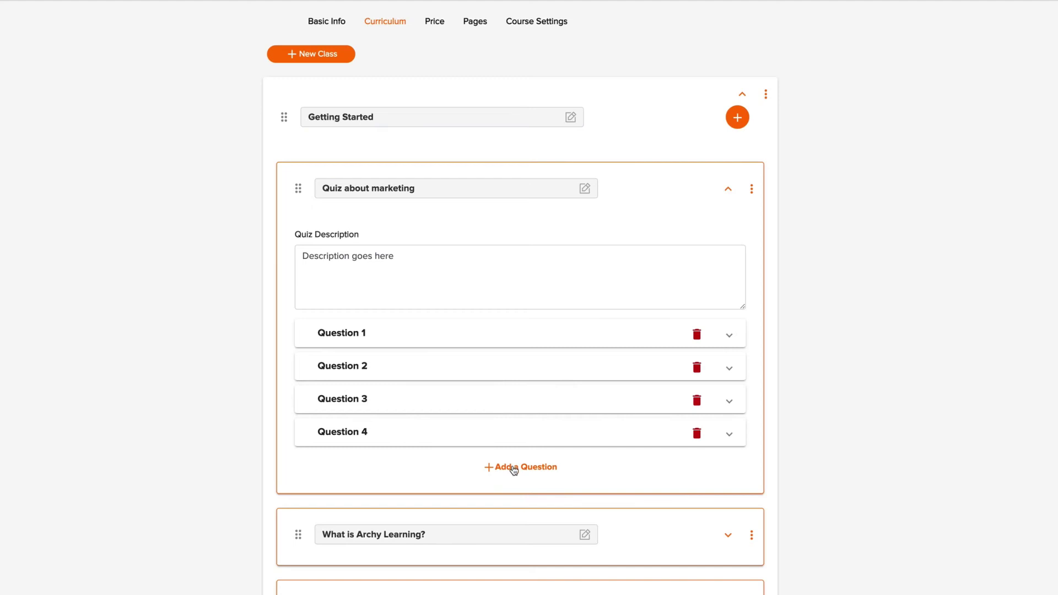
drag(298, 189, 303, 278)
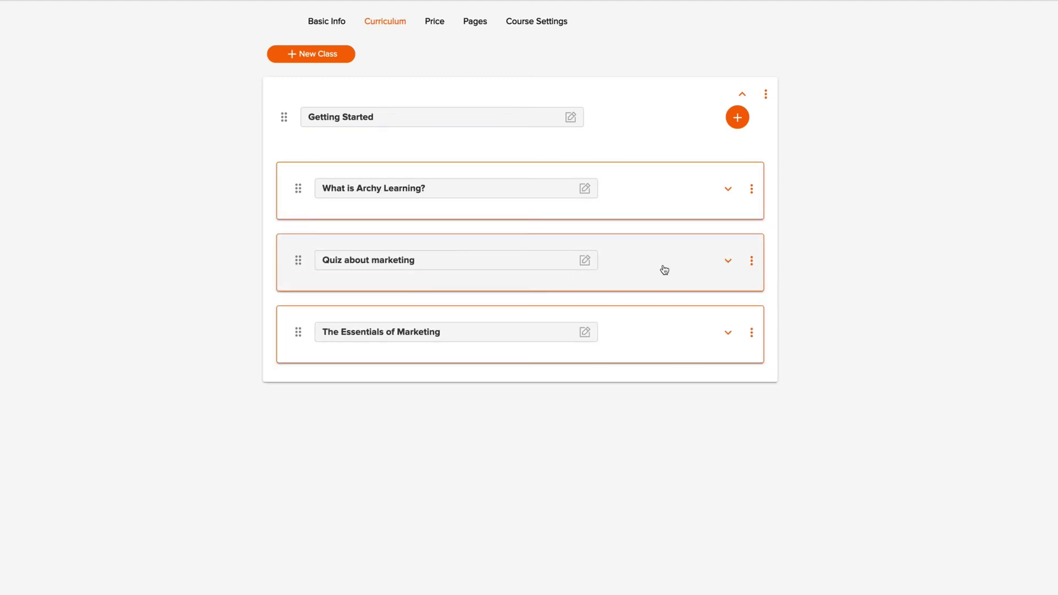
Step: Add a class named "Essentials in marketing" containing the lesson "Lesson 2 - everything about marketing" with an empty text block, and collapse both
click(743, 94)
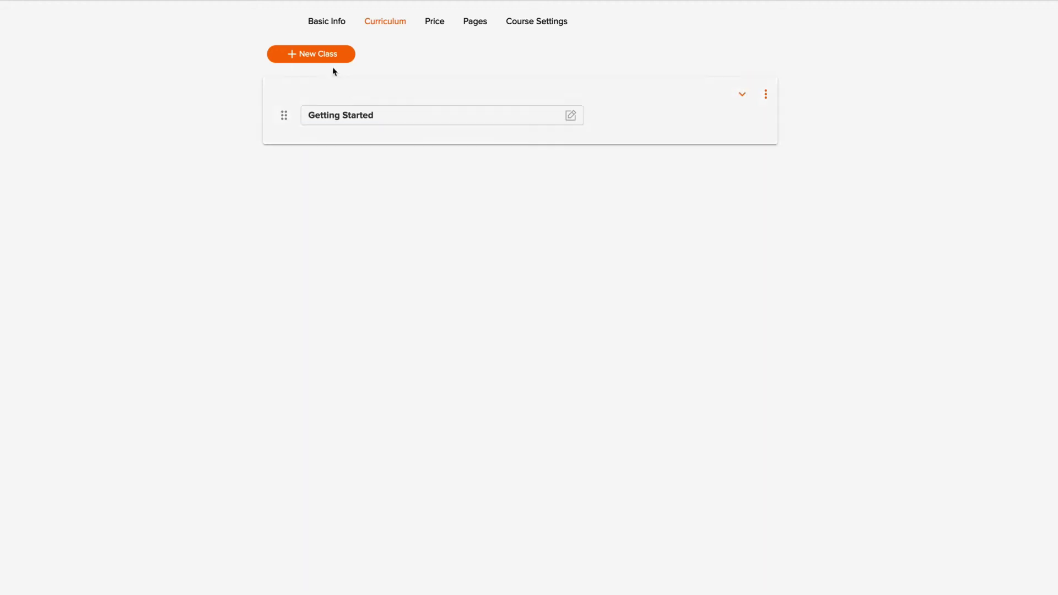
click(306, 55)
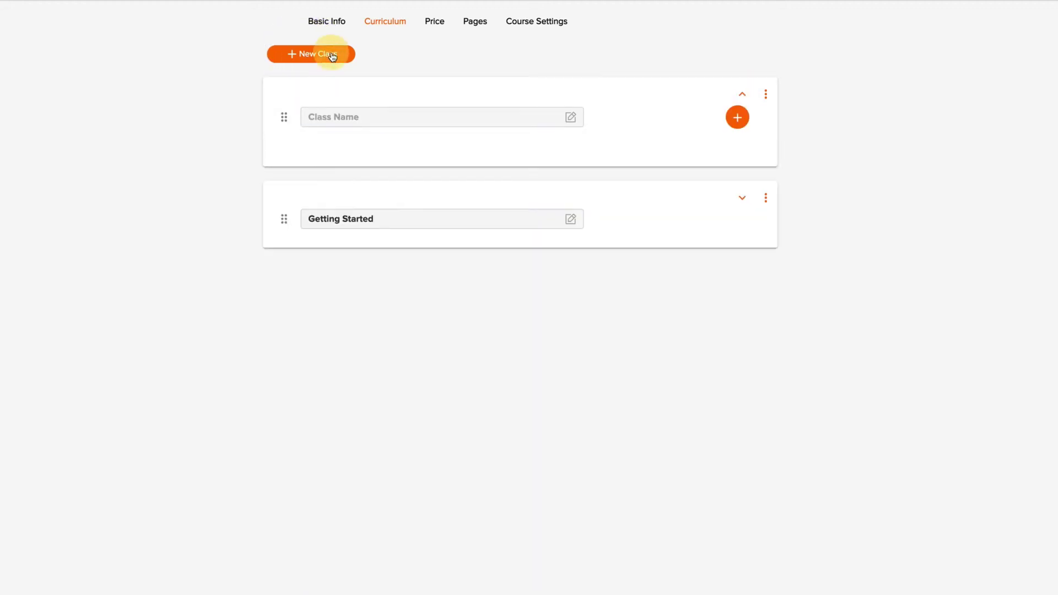
click(356, 118)
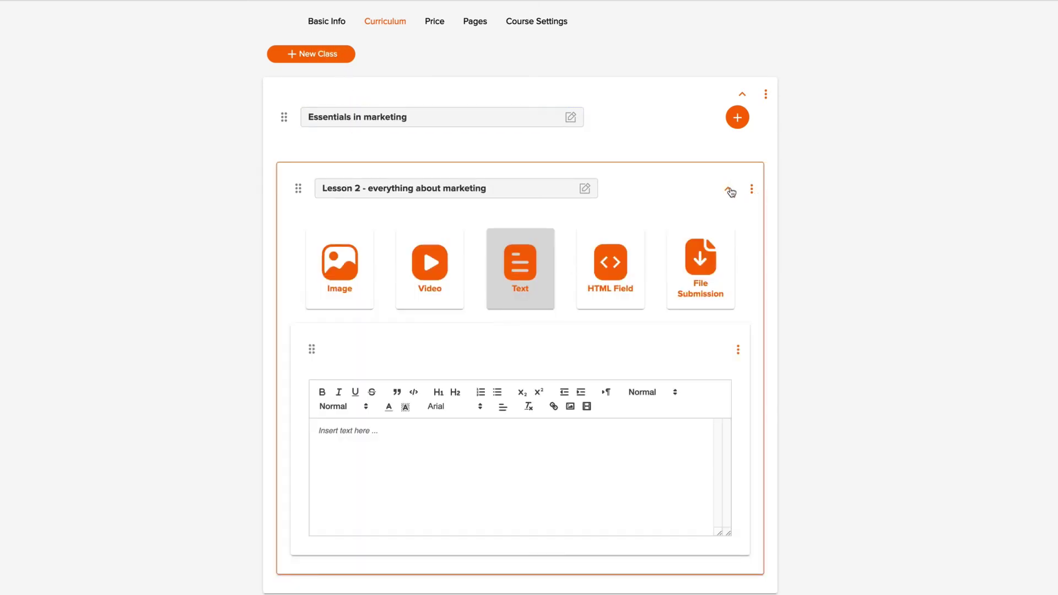
click(730, 191)
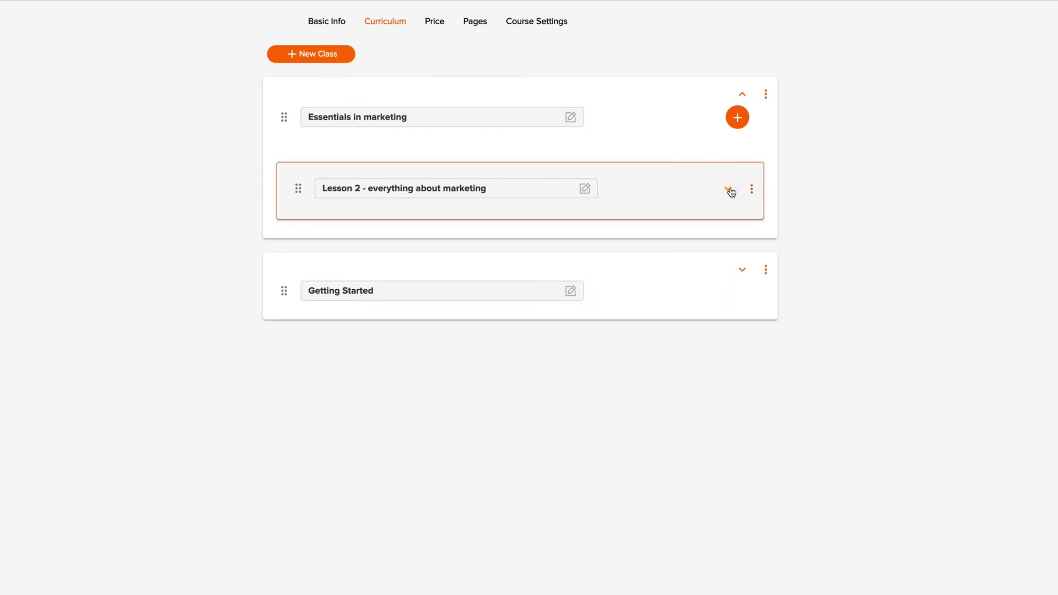
click(744, 96)
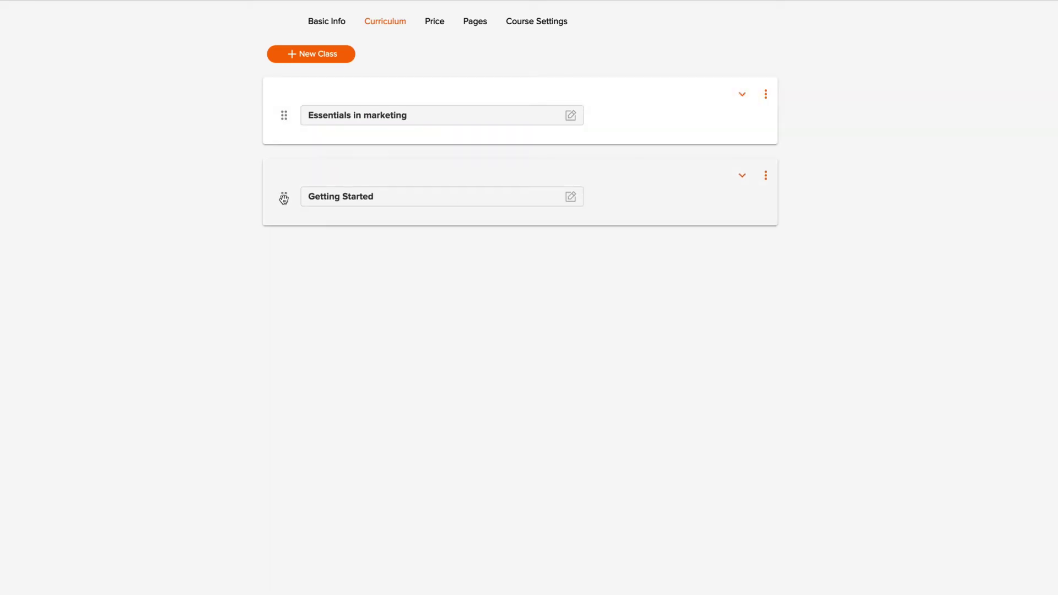
Step: Review the course's pricing options, its Sales and Thank You pages, and the actions available for the sales page
click(435, 23)
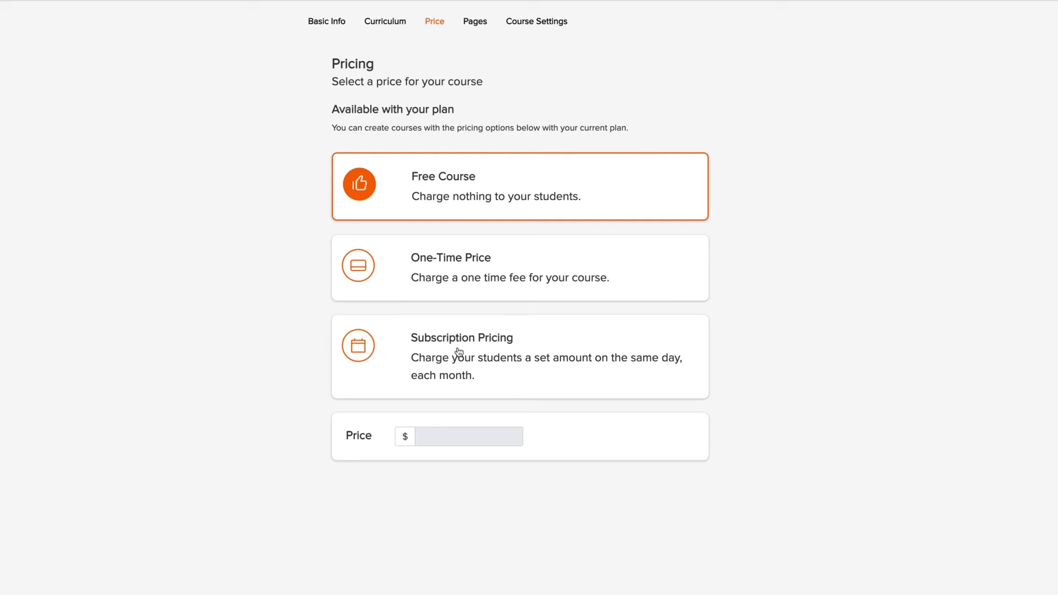
click(445, 23)
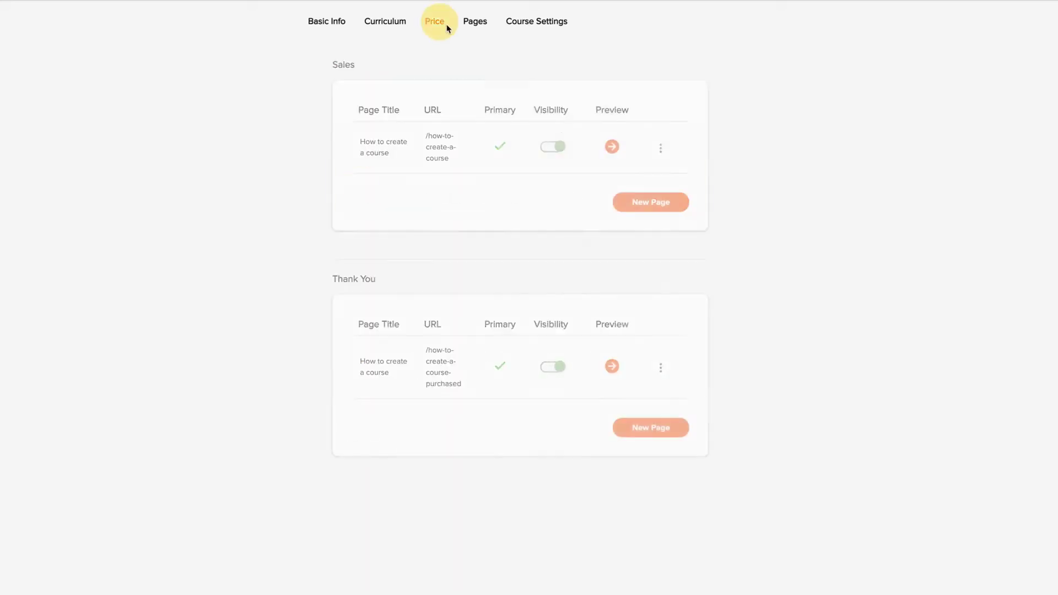
click(476, 25)
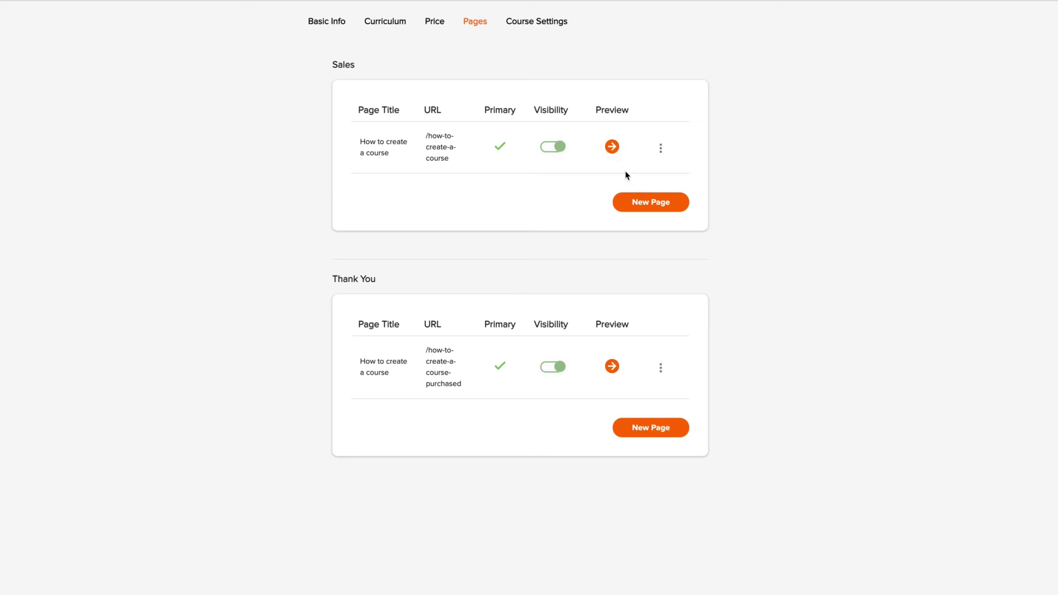
click(661, 149)
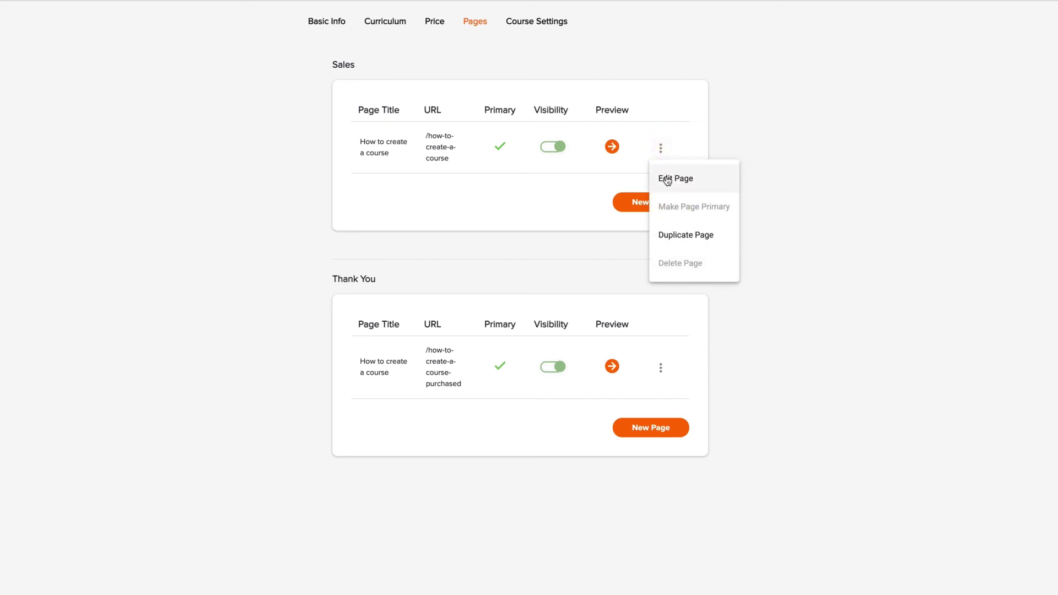
click(560, 209)
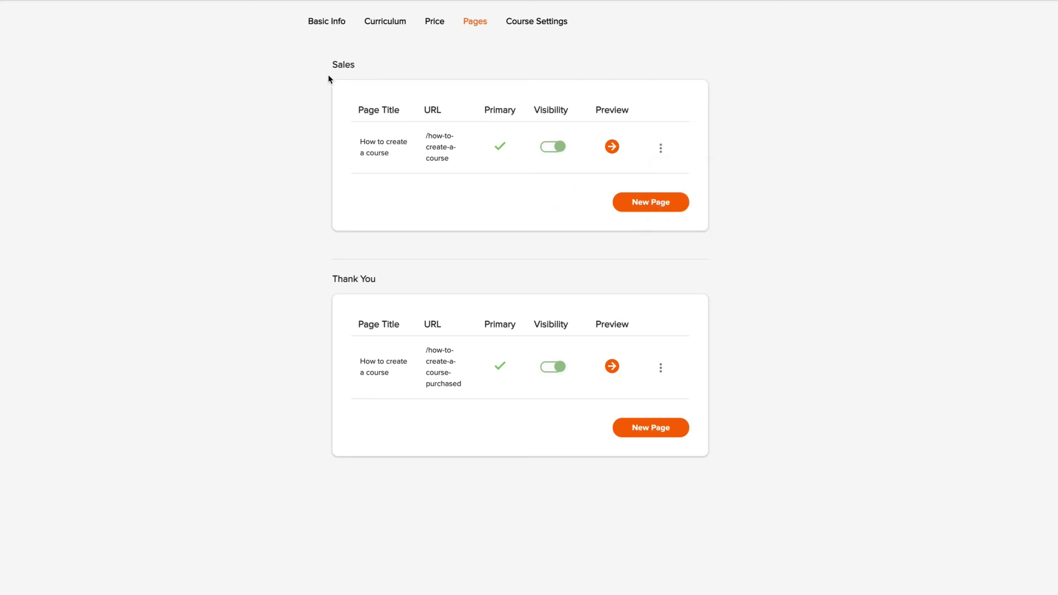
Step: In the course settings, switch Comments allowed on and back off
click(544, 27)
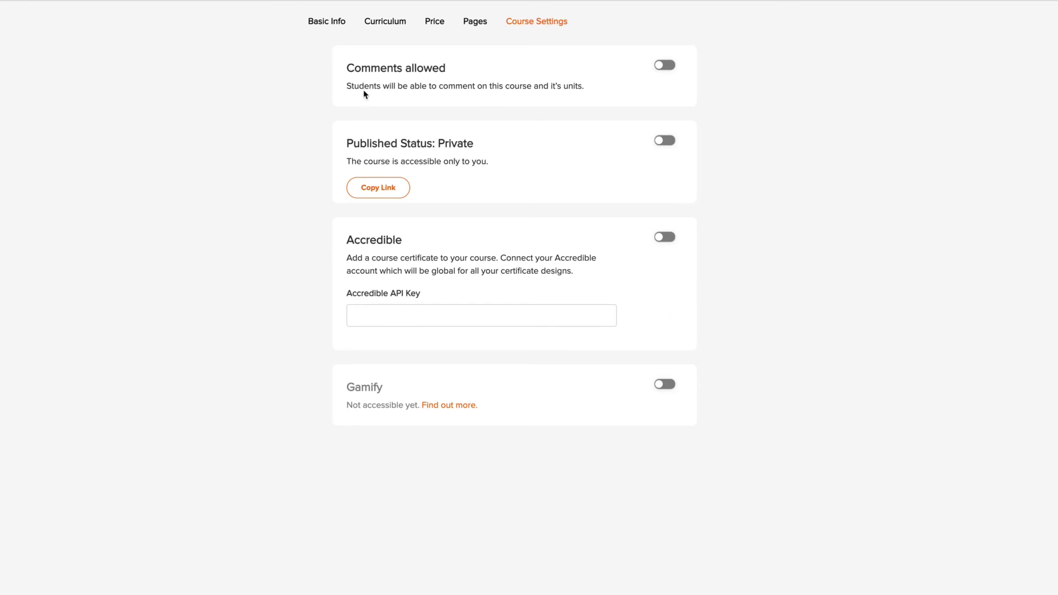
click(663, 67)
click(664, 67)
click(790, 278)
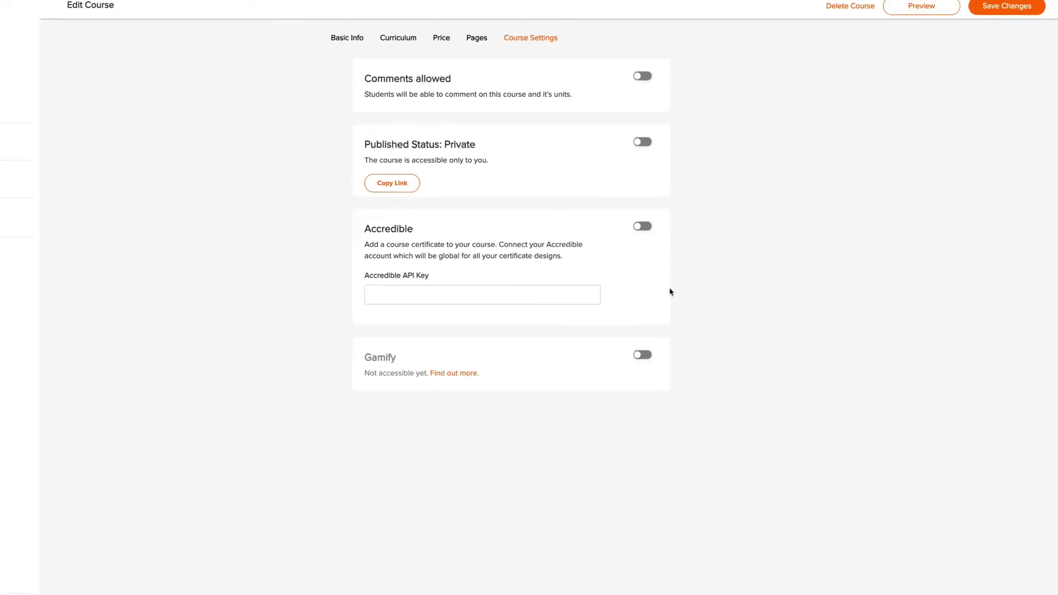